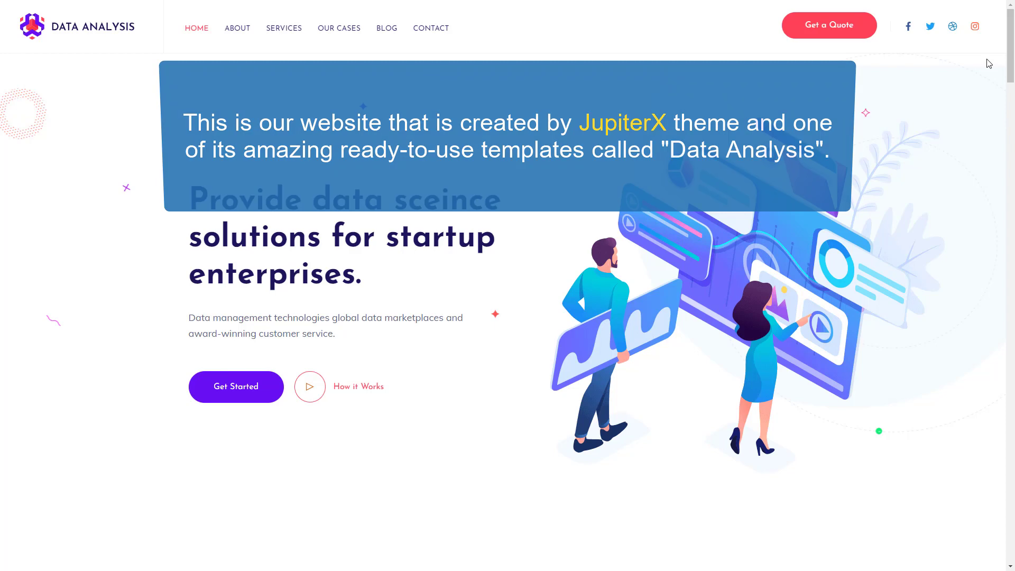
Review the website's homepage sections, its Our Cases page and the Portfolios list in the WordPress dashboard
{"action": "scroll", "coordinate": [987, 59], "scroll_direction": "down", "scroll_amount": 7}
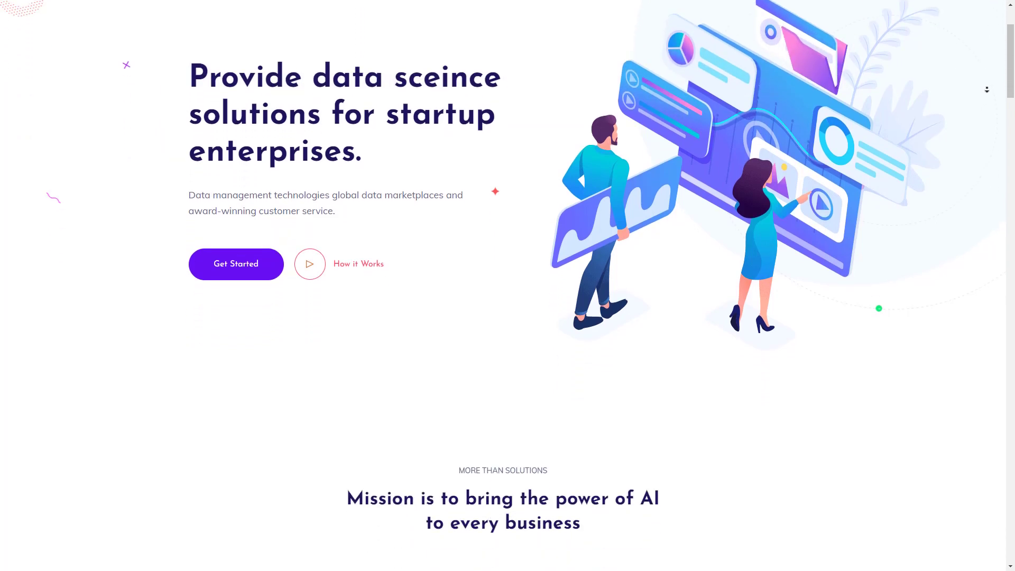
{"action": "scroll", "coordinate": [987, 92], "scroll_direction": "down", "scroll_amount": 15}
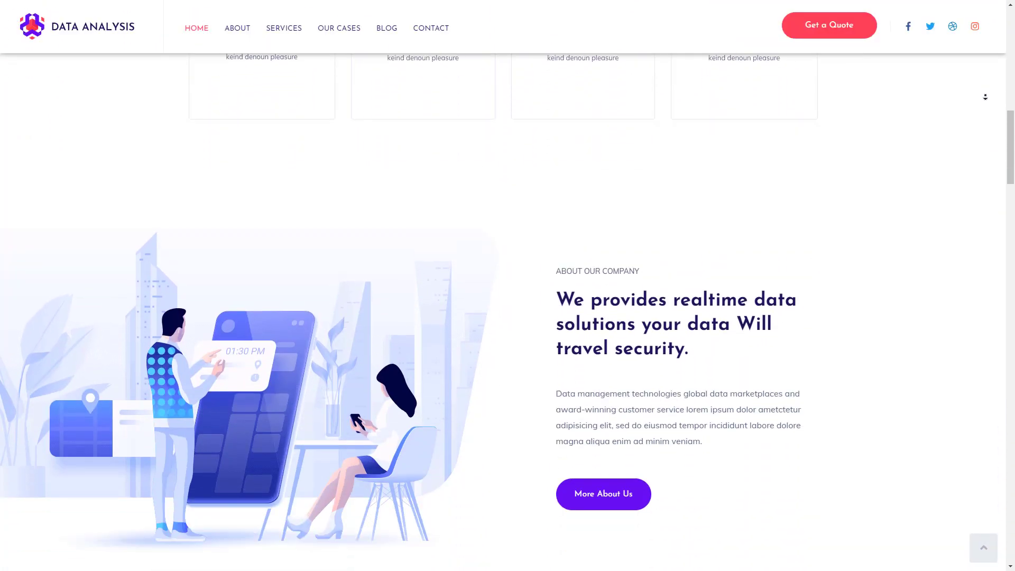
{"action": "scroll", "coordinate": [985, 96], "scroll_direction": "down", "scroll_amount": 11}
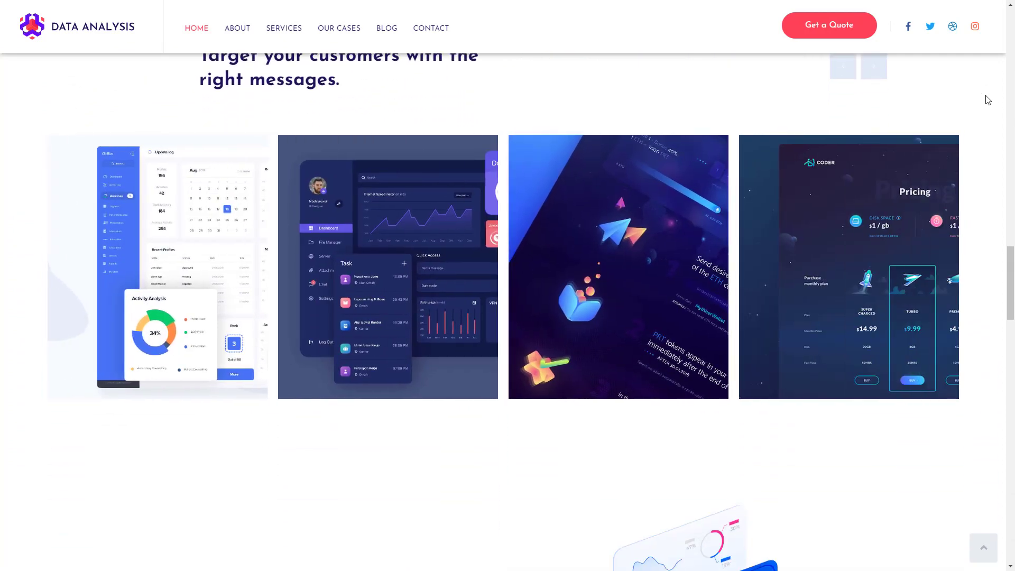
{"action": "left_click", "coordinate": [329, 33]}
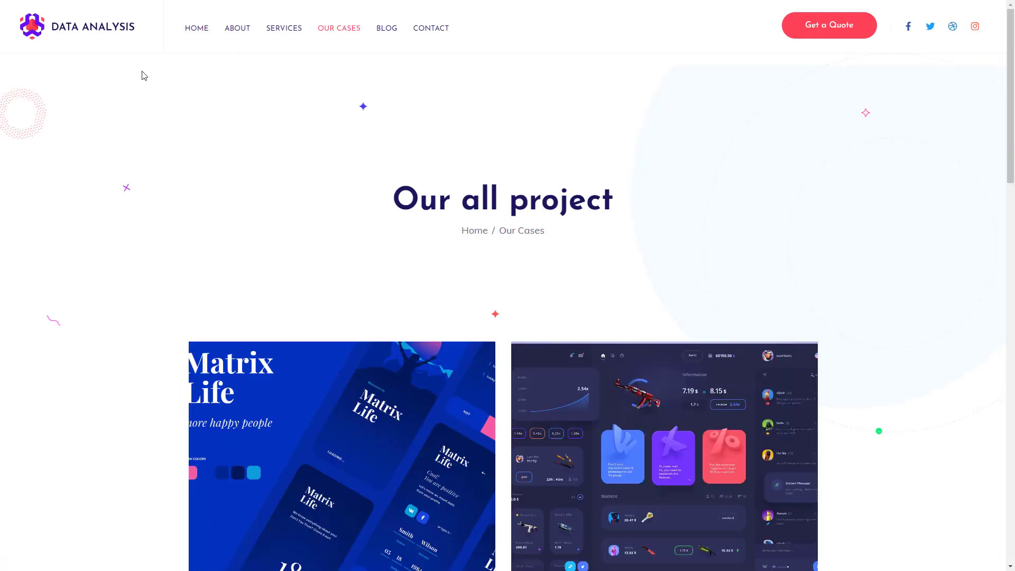
{"action": "scroll", "coordinate": [136, 92], "scroll_direction": "down", "scroll_amount": 3}
{"action": "scroll", "coordinate": [138, 99], "scroll_direction": "down", "scroll_amount": 2}
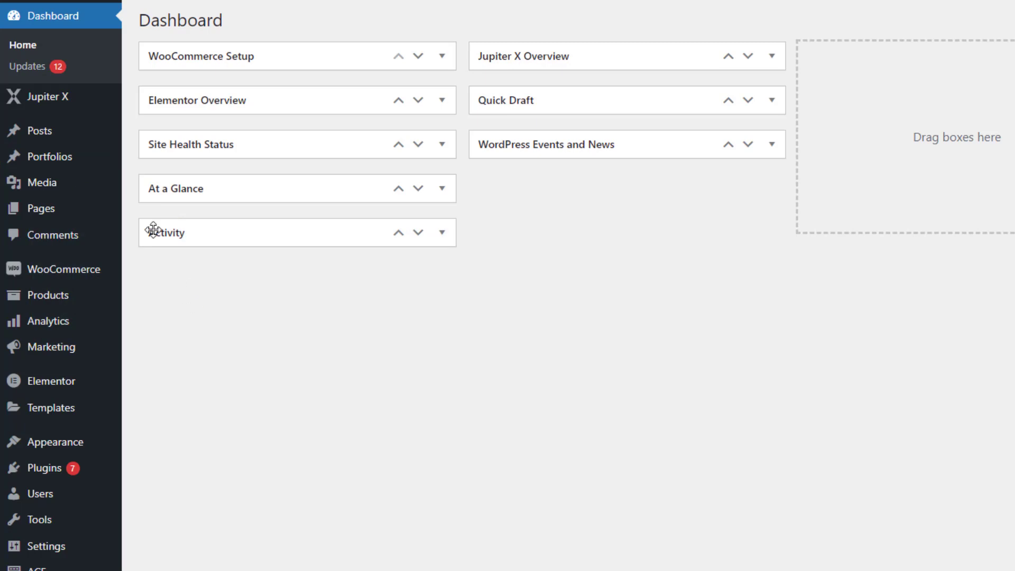
{"action": "left_click", "coordinate": [76, 157]}
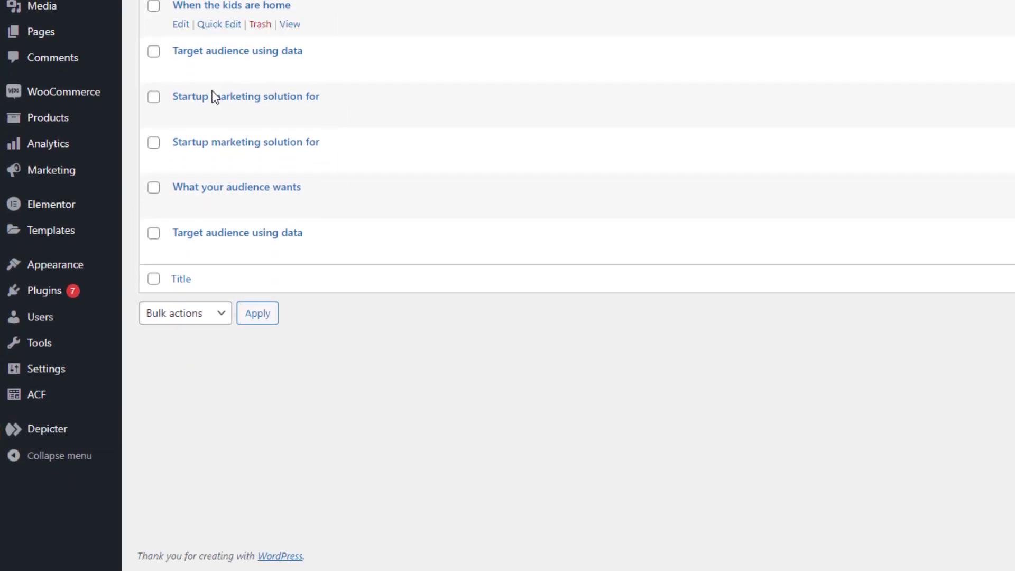
Create a new Depicter slider from the Training Blog template in the post slider category
{"action": "left_click", "coordinate": [82, 429]}
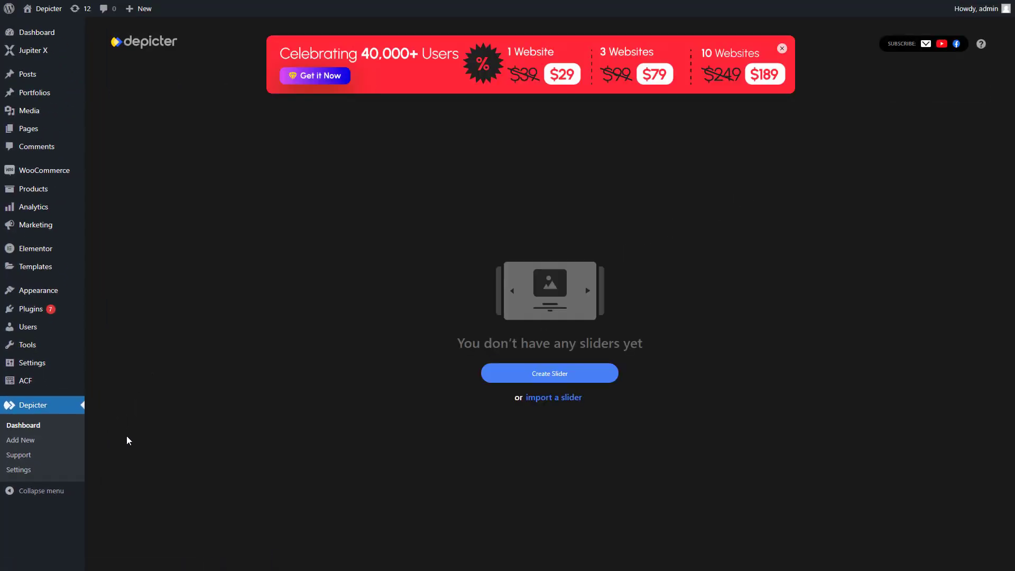
{"action": "left_click", "coordinate": [532, 381]}
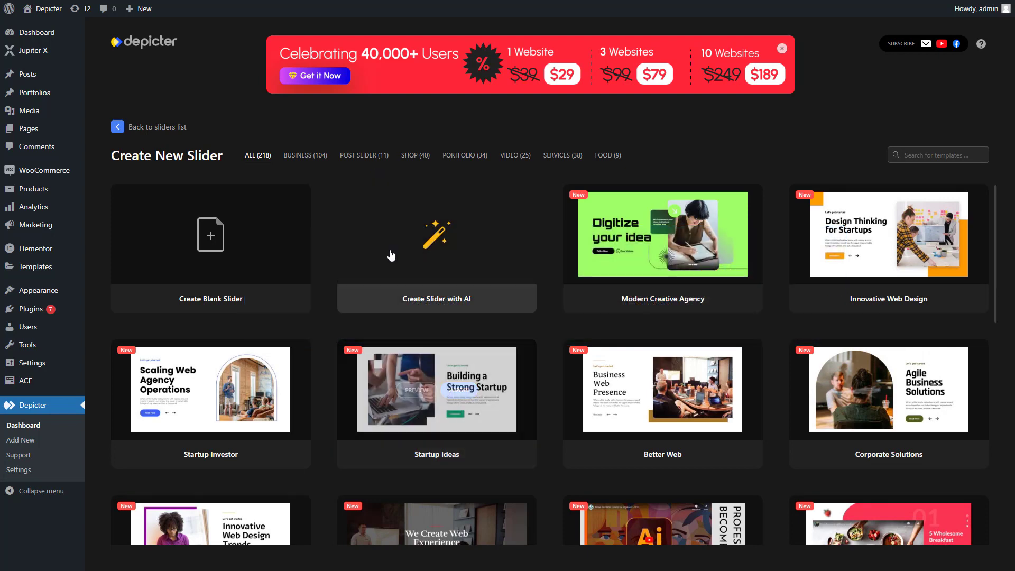
{"action": "left_click", "coordinate": [364, 161]}
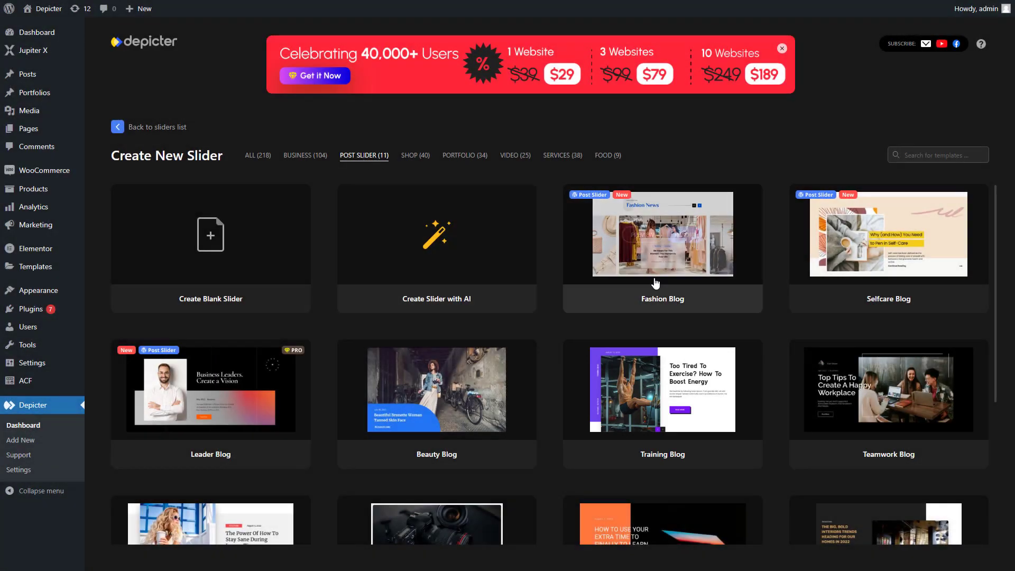
{"action": "left_click", "coordinate": [686, 390]}
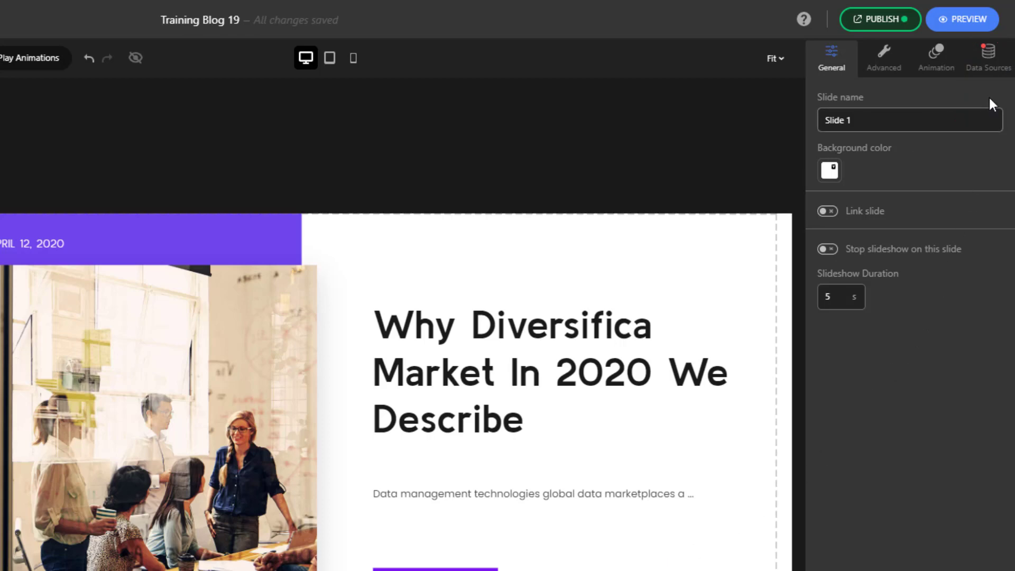
Replace the slider's WordPress Posts data source with Custom Post Type and set the post type to Portfolios
{"action": "left_click", "coordinate": [993, 63]}
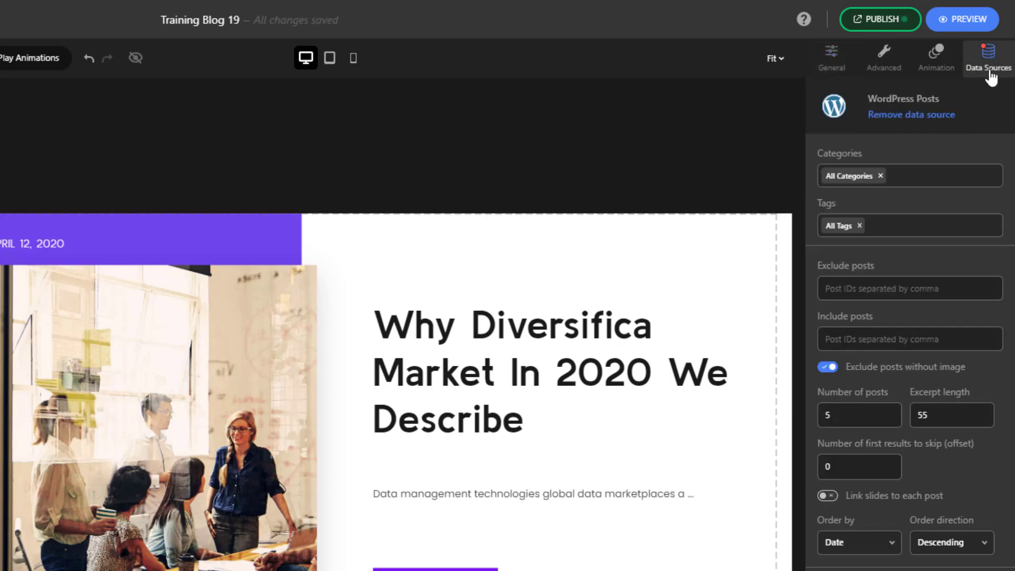
{"action": "left_click", "coordinate": [951, 117]}
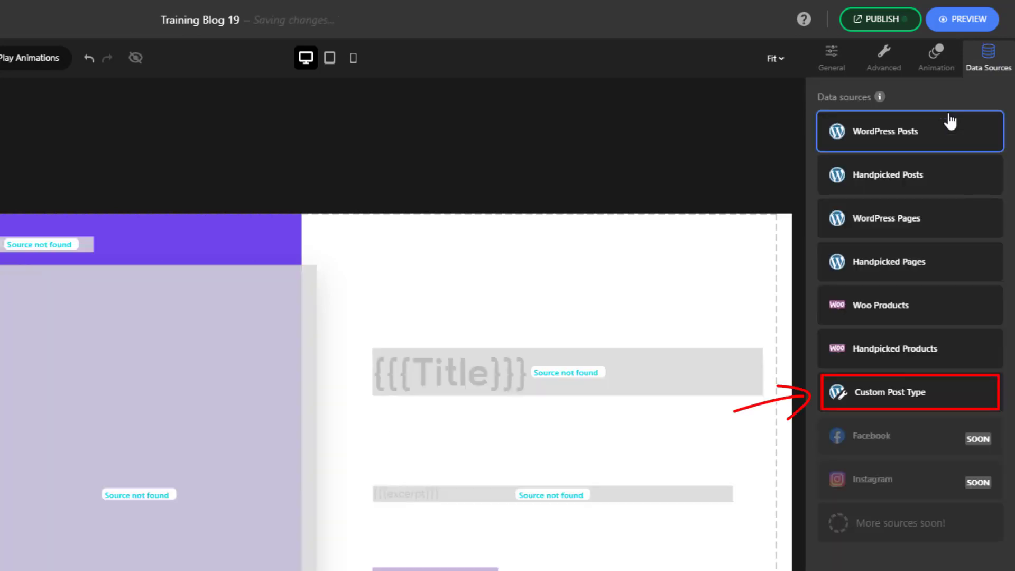
{"action": "left_click", "coordinate": [955, 392]}
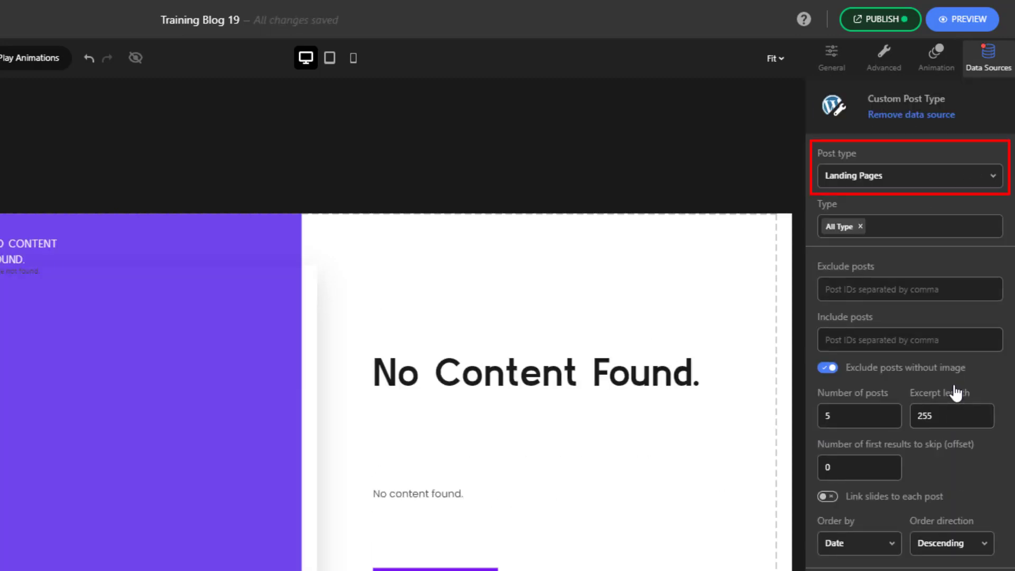
{"action": "left_click", "coordinate": [976, 179]}
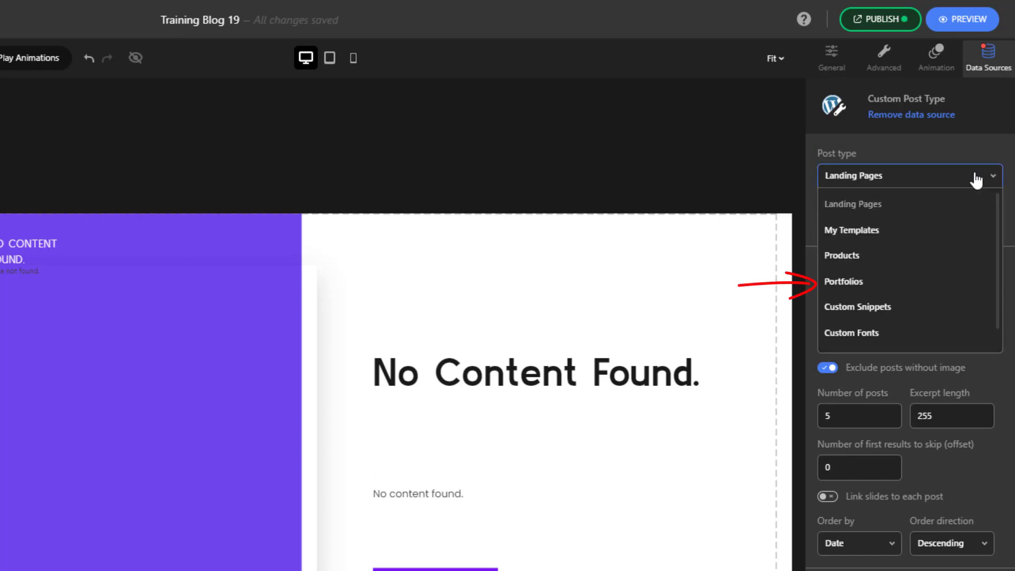
{"action": "left_click", "coordinate": [966, 280]}
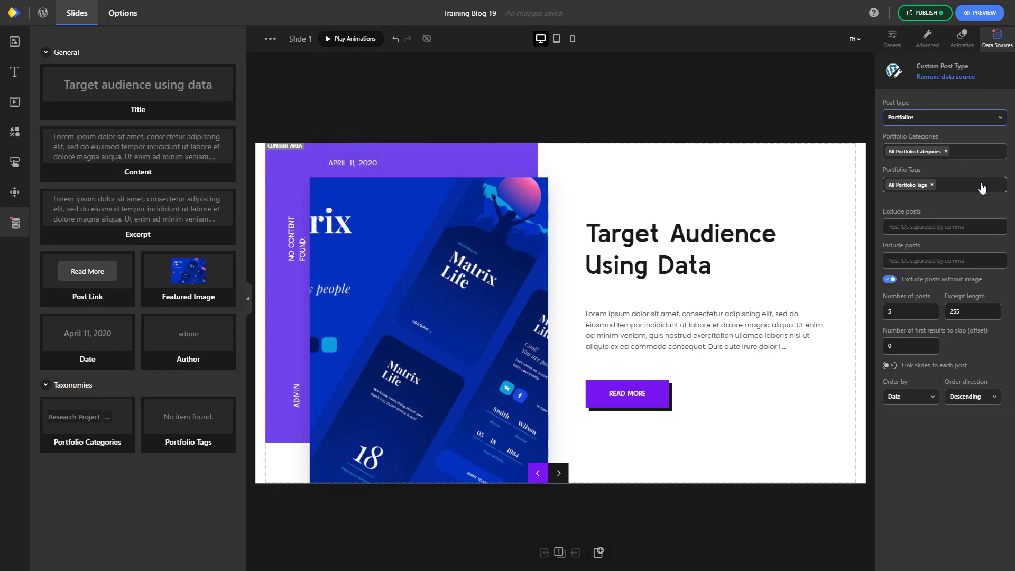
Delete the vertical "No content found" text and add a Portfolio Categories element in its place, rotated -90°
{"action": "left_click", "coordinate": [295, 244]}
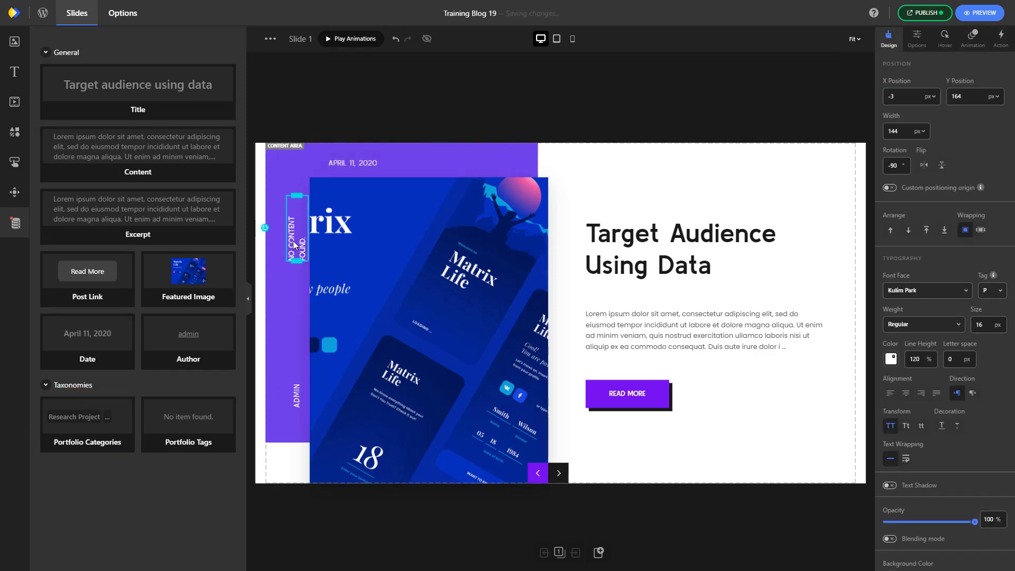
{"action": "key", "text": "Delete"}
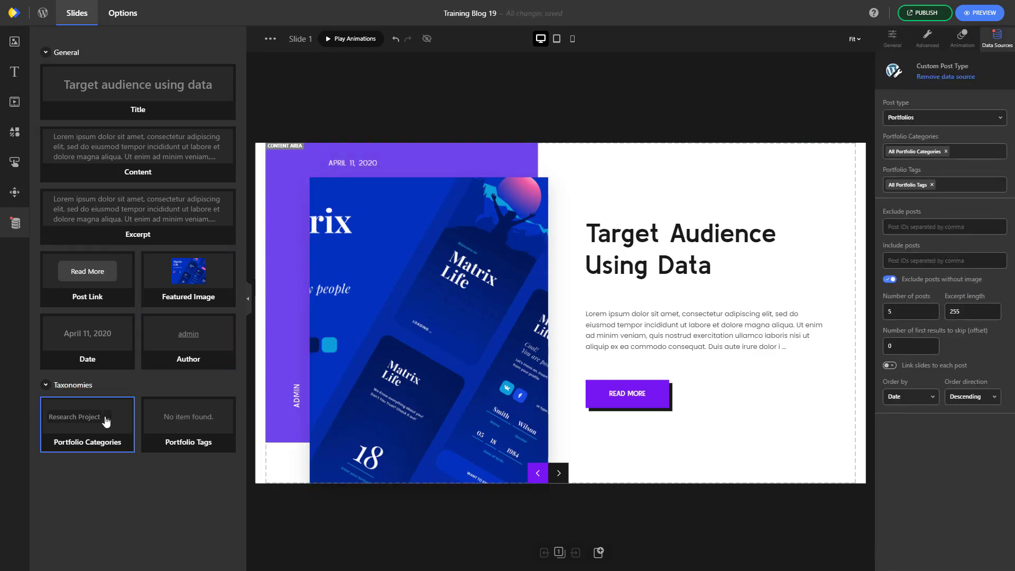
{"action": "left_click", "coordinate": [106, 420]}
{"action": "left_click_drag", "start_coordinate": [313, 152], "coordinate": [276, 237]}
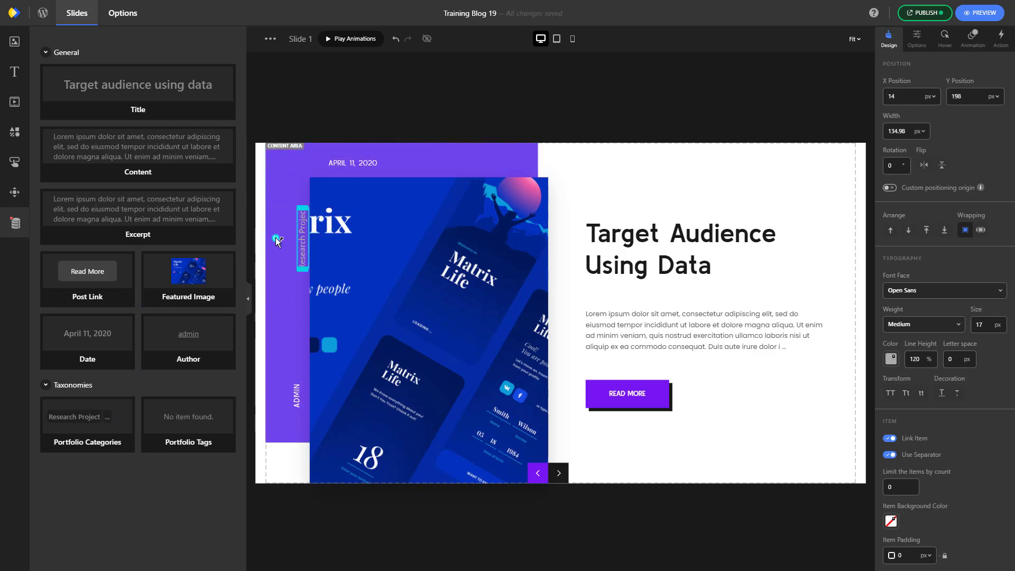
Set the portfolio category text color to #ebebeb and move the element to about X 1 px, Y 192 px
{"action": "left_click", "coordinate": [892, 359]}
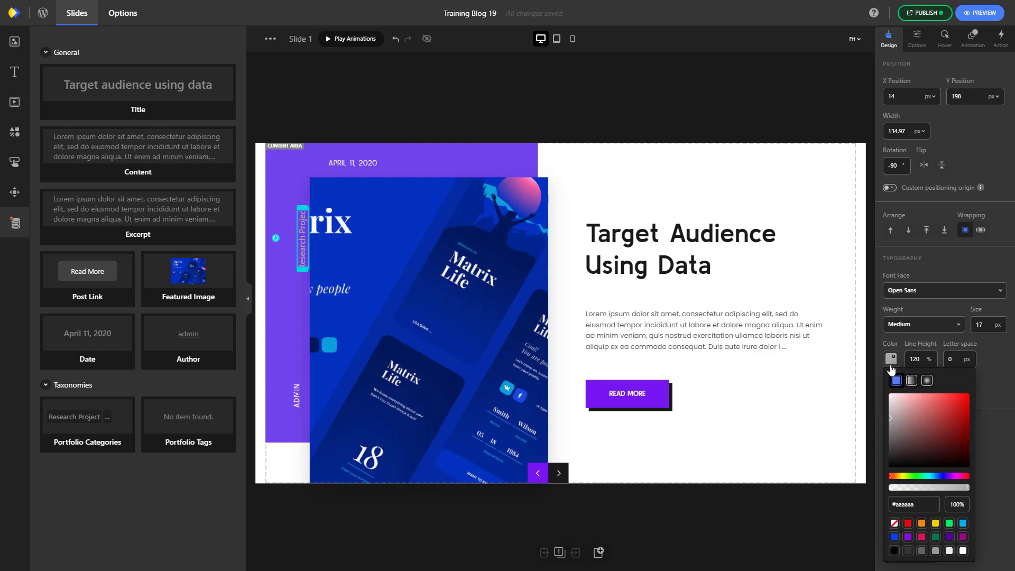
{"action": "left_click", "coordinate": [950, 551]}
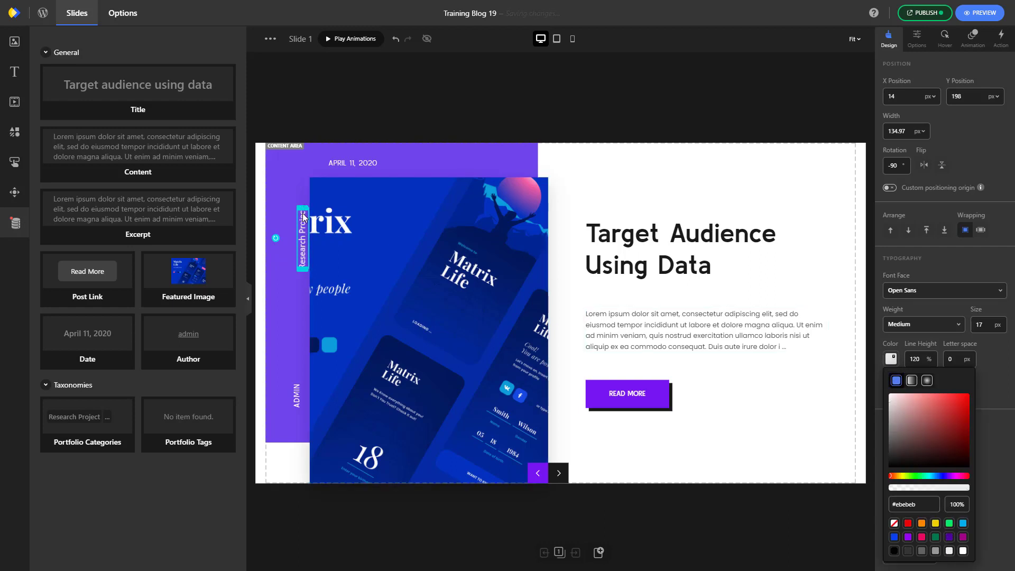
{"action": "left_click_drag", "start_coordinate": [303, 213], "coordinate": [297, 214]}
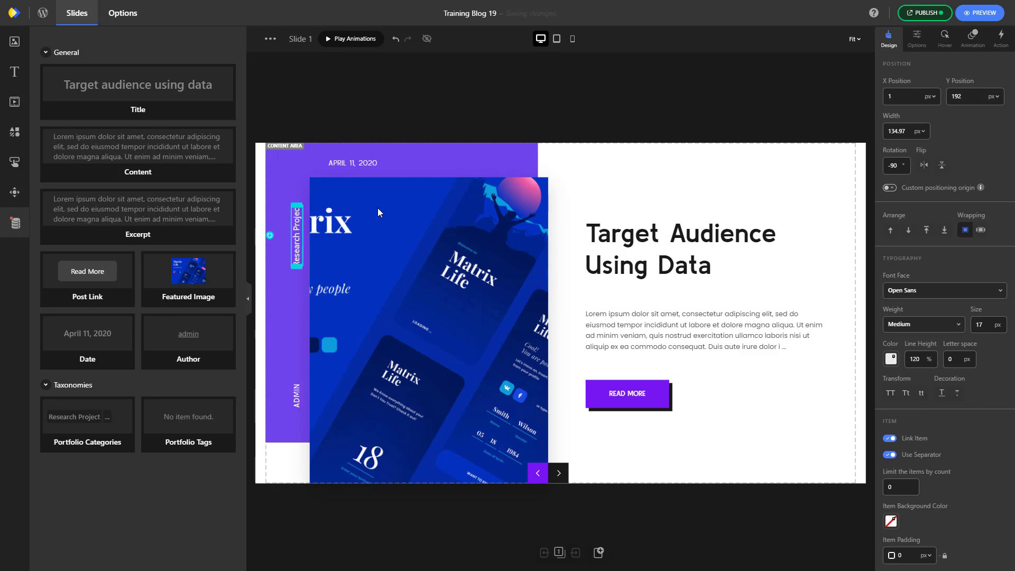
{"action": "left_click", "coordinate": [737, 114]}
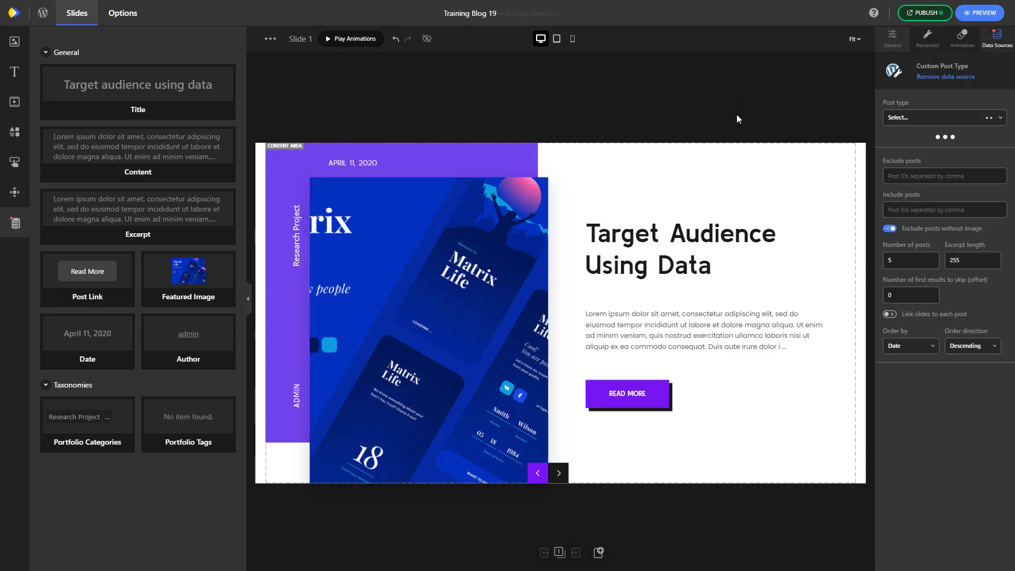
Preview the slider, advance through its portfolio slides to check their content, and close the preview
{"action": "left_click", "coordinate": [982, 14]}
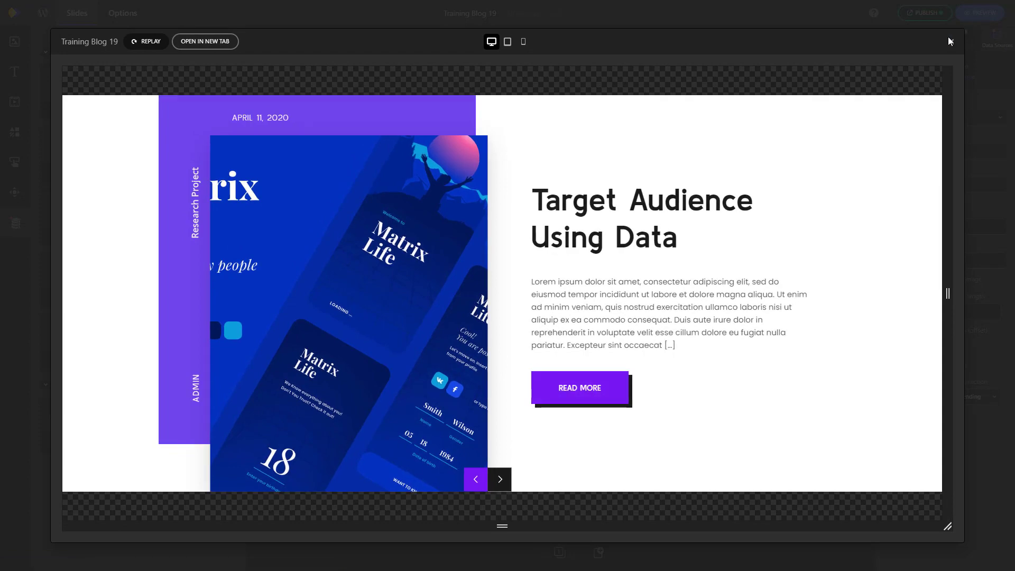
{"action": "left_click", "coordinate": [500, 480]}
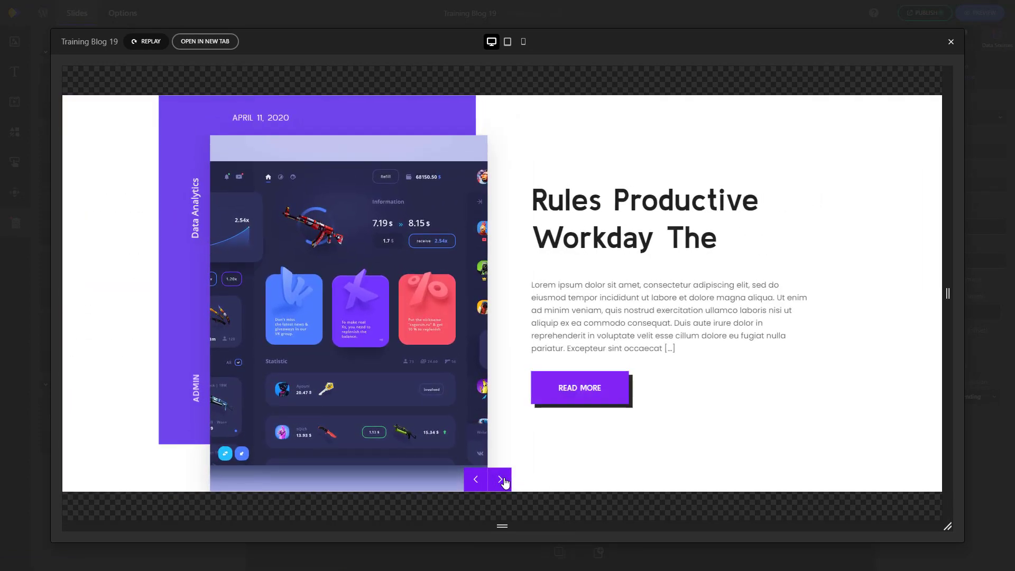
{"action": "left_click", "coordinate": [503, 481]}
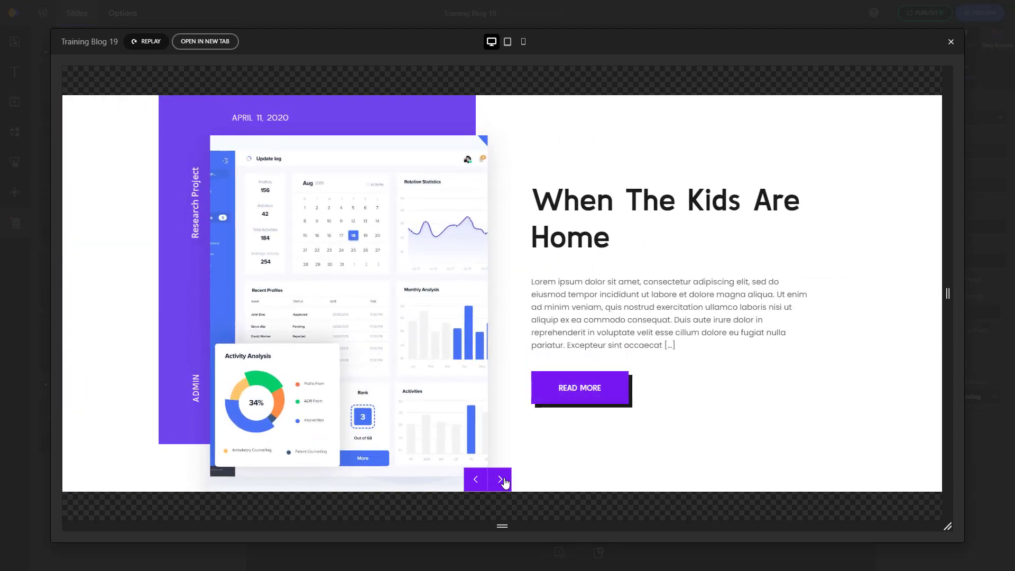
{"action": "left_click", "coordinate": [501, 480]}
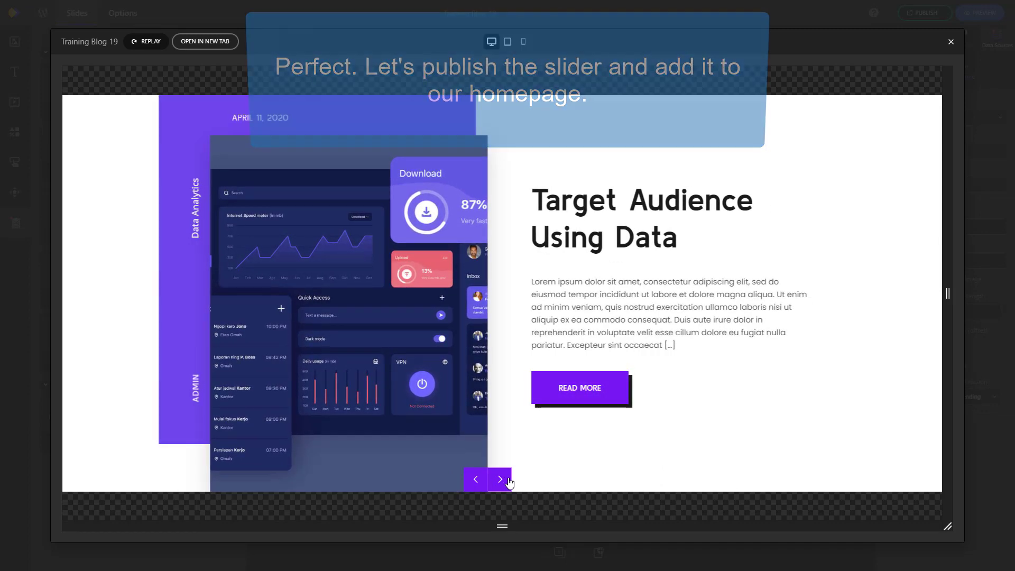
{"action": "left_click", "coordinate": [951, 43]}
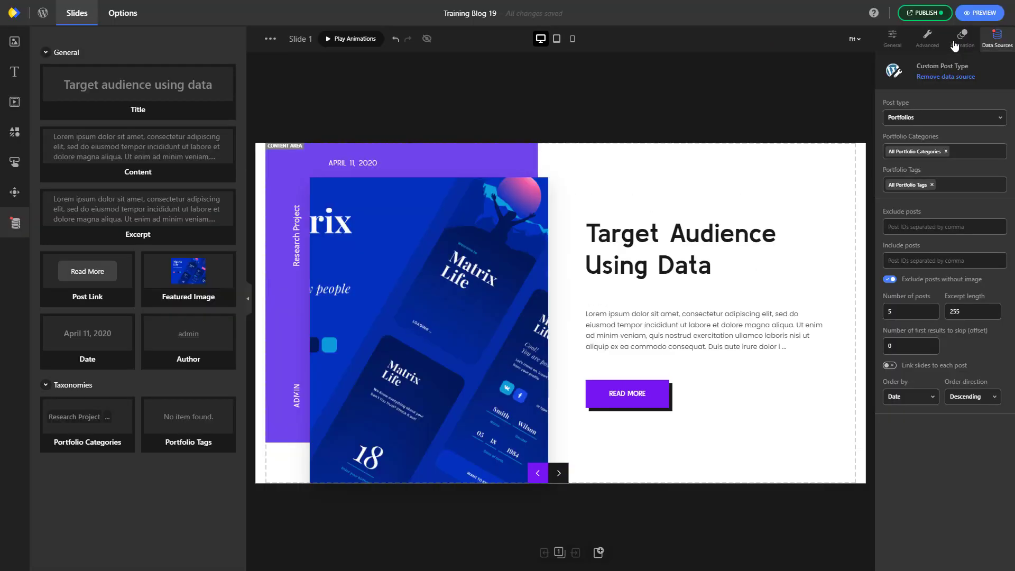
Publish the Training Blog 19 slider's changes
{"action": "left_click", "coordinate": [932, 16]}
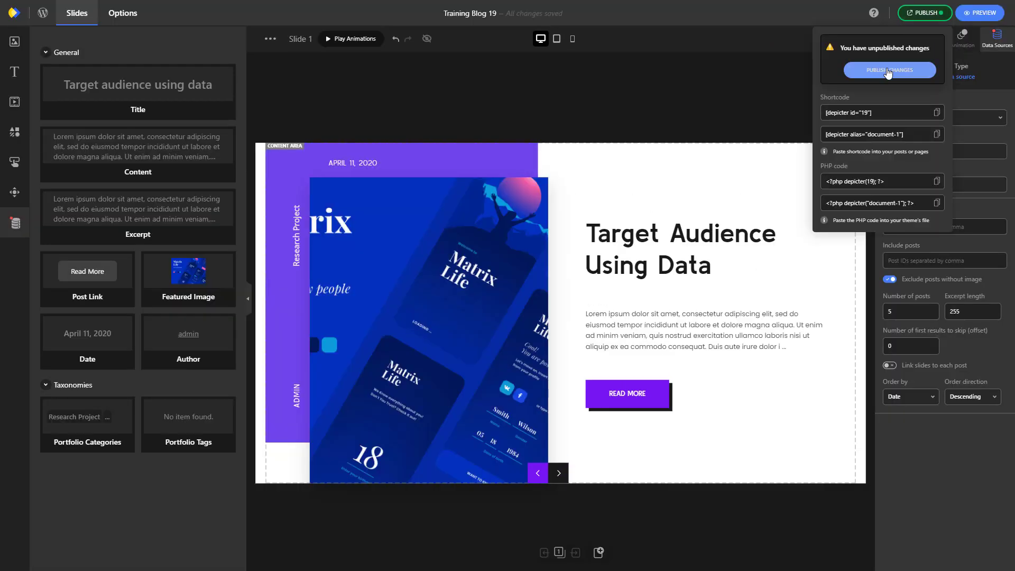
{"action": "left_click", "coordinate": [881, 69]}
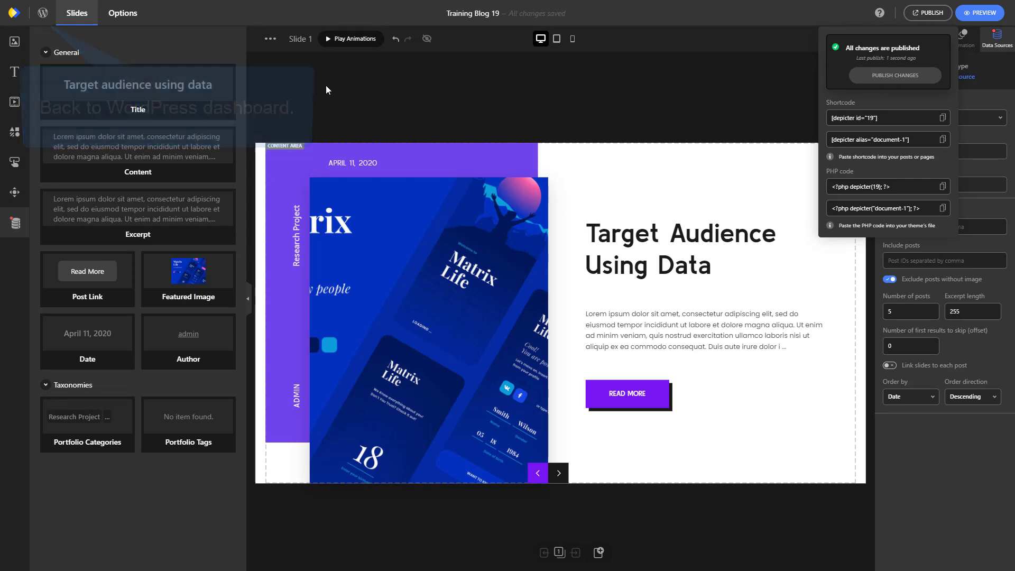
Return to the WordPress dashboard and open the Home page for editing in Elementor
{"action": "left_click", "coordinate": [43, 16]}
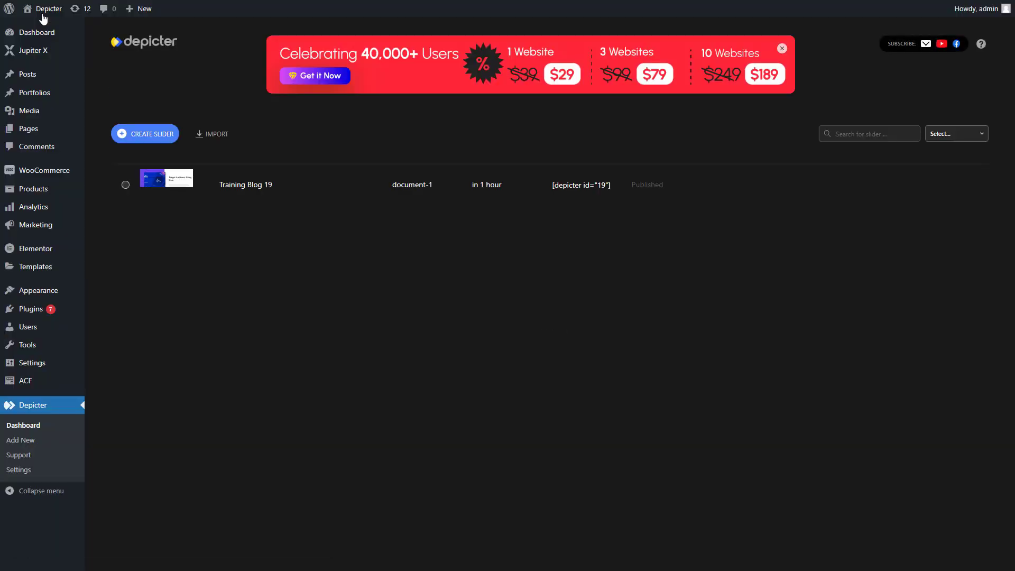
{"action": "left_click", "coordinate": [43, 131]}
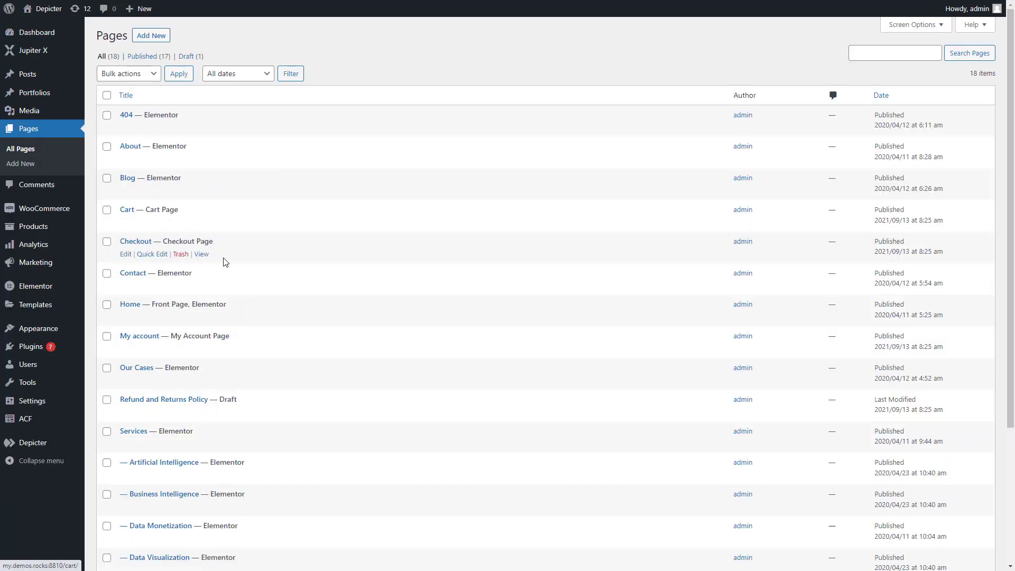
{"action": "left_click", "coordinate": [245, 320]}
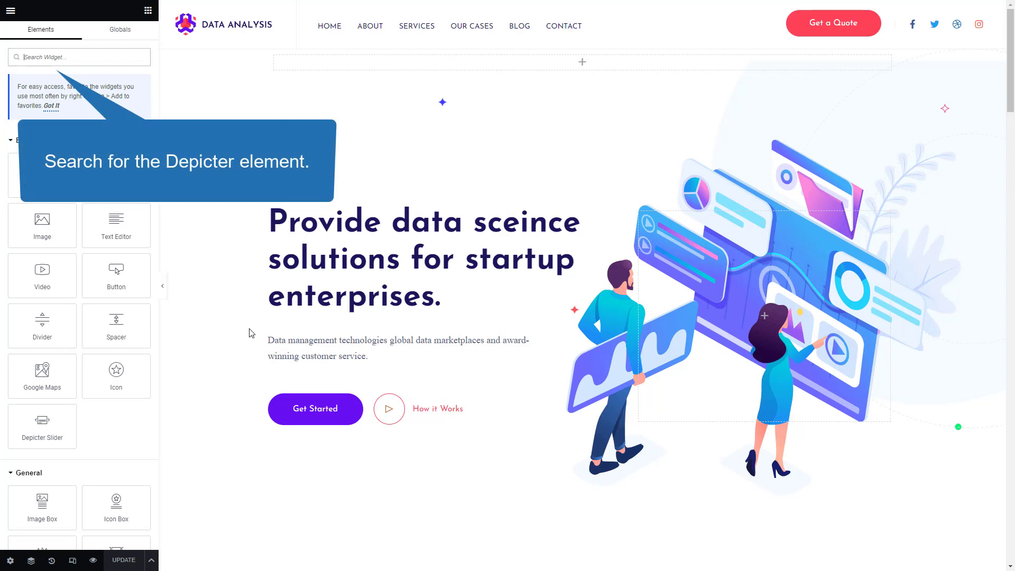
Add a Depicter Slider widget showing [#19]: Training Blog 19 to the empty section above the hero, and update the page
{"action": "type", "text": "Depicter"}
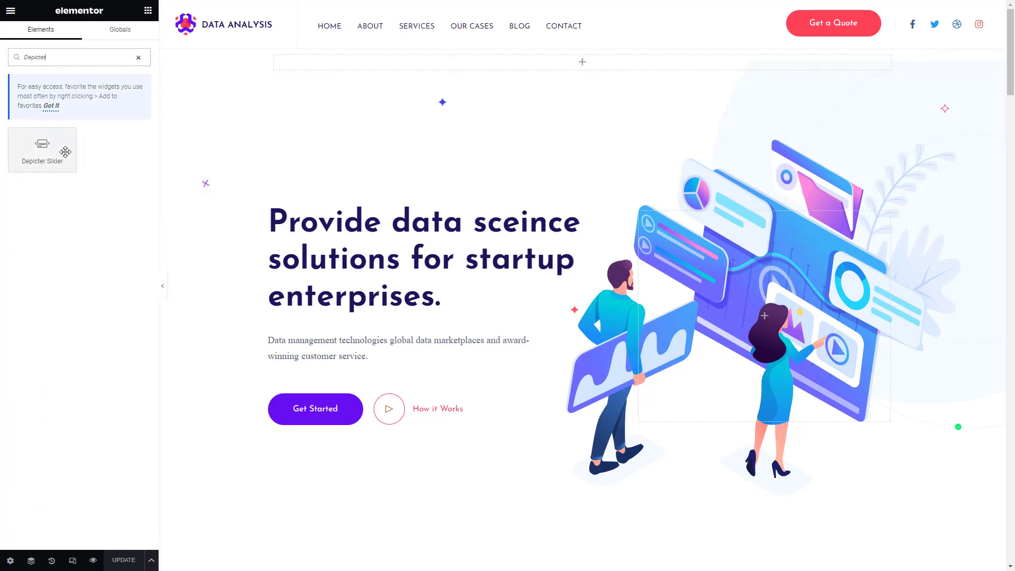
{"action": "left_click_drag", "start_coordinate": [65, 152], "coordinate": [453, 69]}
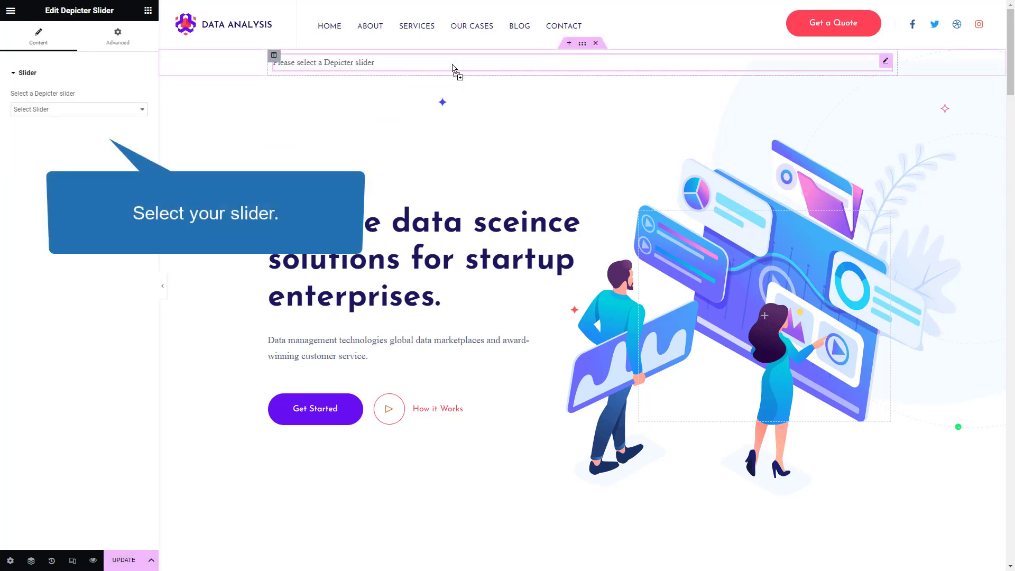
{"action": "left_click", "coordinate": [133, 112]}
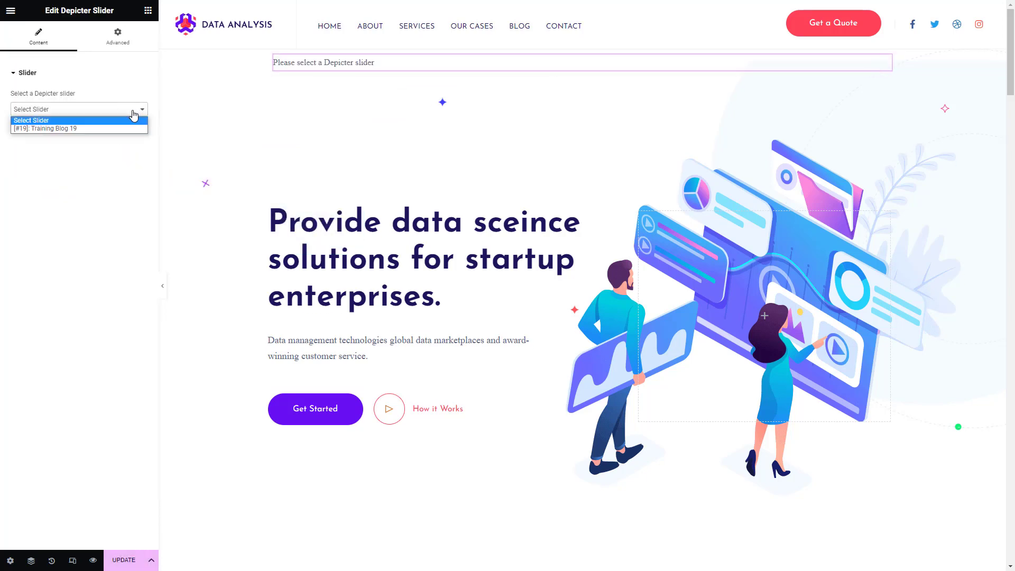
{"action": "left_click", "coordinate": [130, 128]}
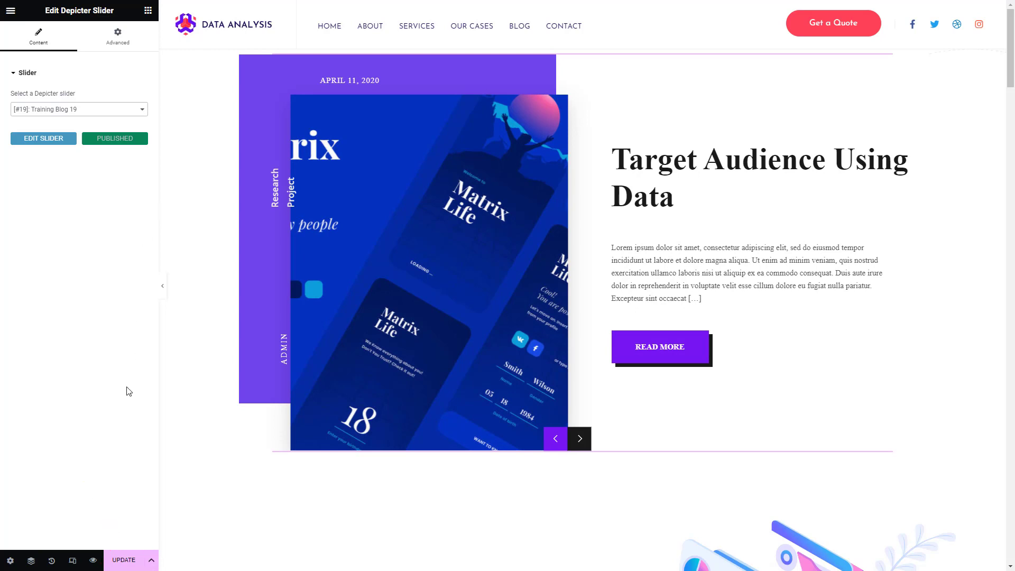
{"action": "left_click", "coordinate": [118, 556]}
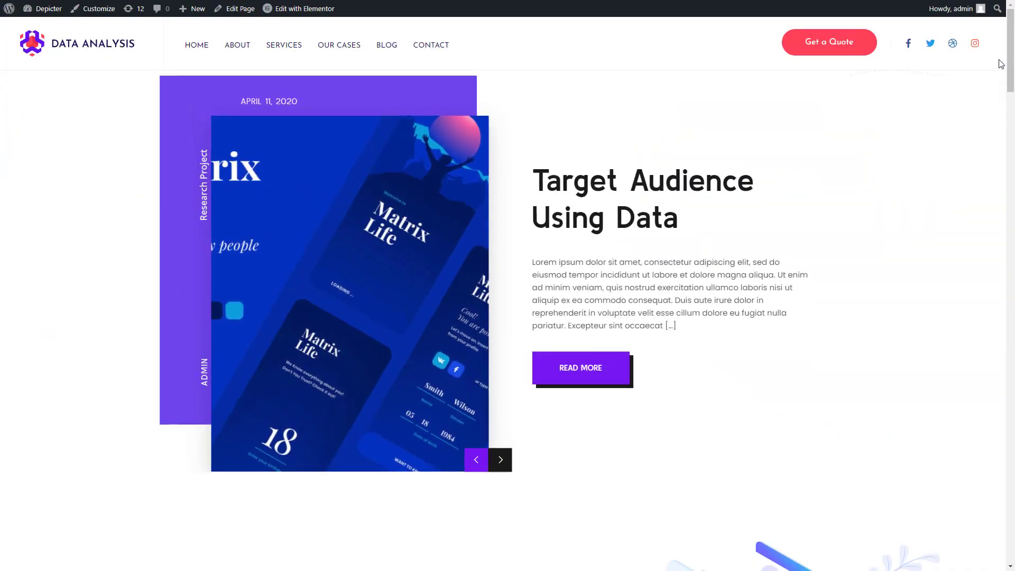
Look over the live homepage and advance the embedded slider to check its slides against the portfolio entries
{"action": "scroll", "coordinate": [999, 59], "scroll_direction": "down", "scroll_amount": 7}
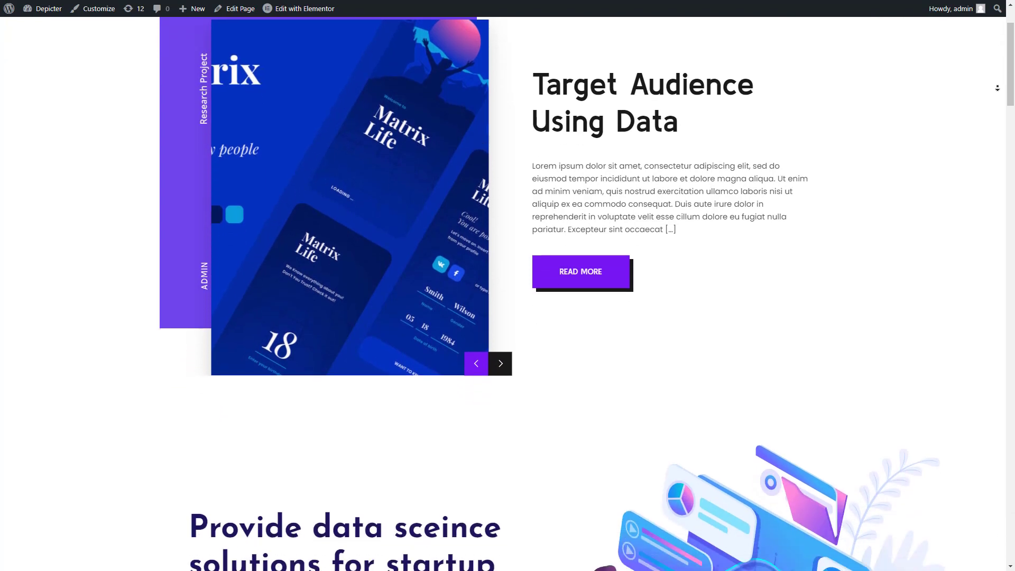
{"action": "scroll", "coordinate": [998, 97], "scroll_direction": "down", "scroll_amount": 15}
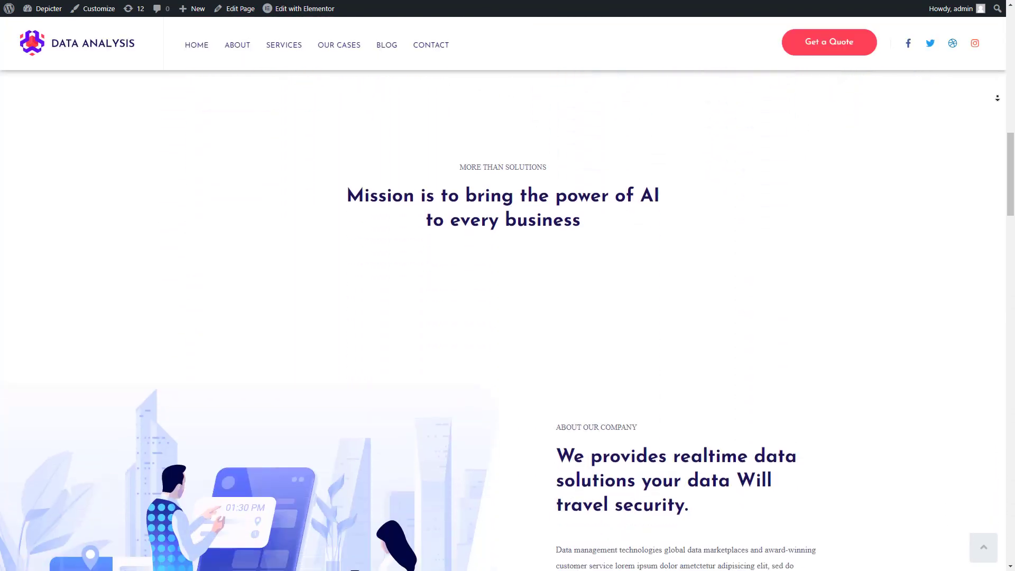
{"action": "scroll", "coordinate": [1000, 102], "scroll_direction": "up", "scroll_amount": 20}
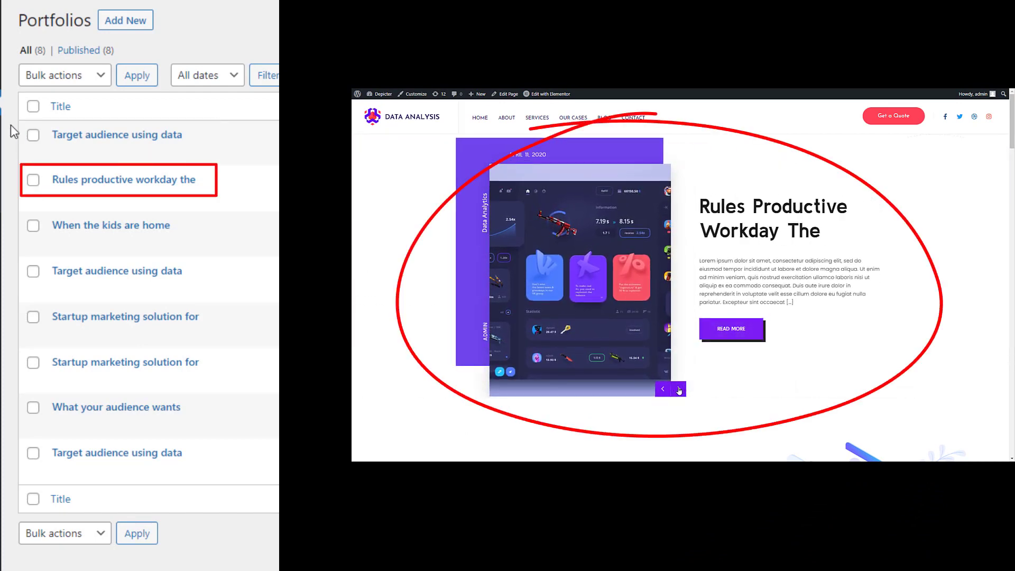
{"action": "left_click", "coordinate": [679, 391]}
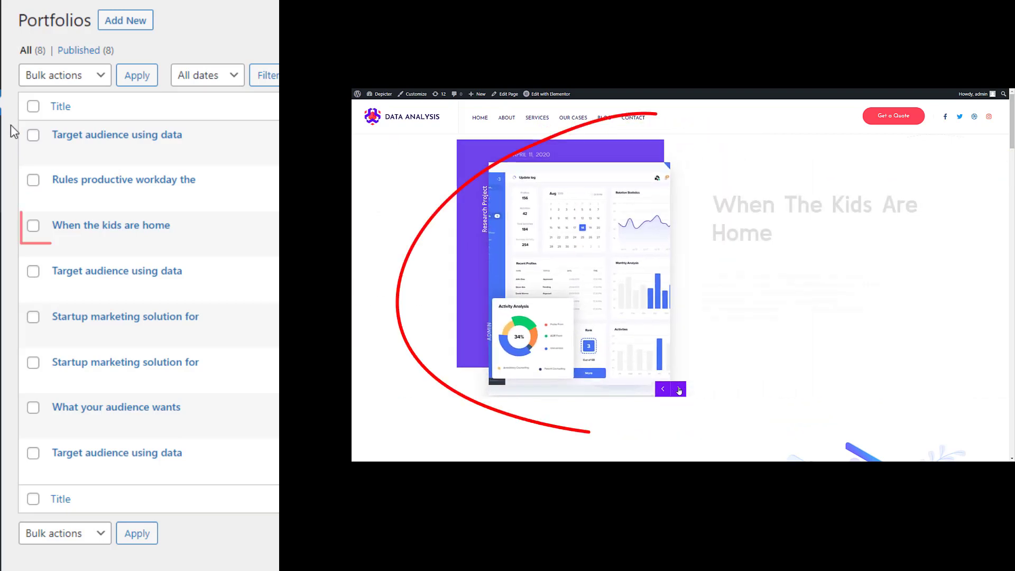